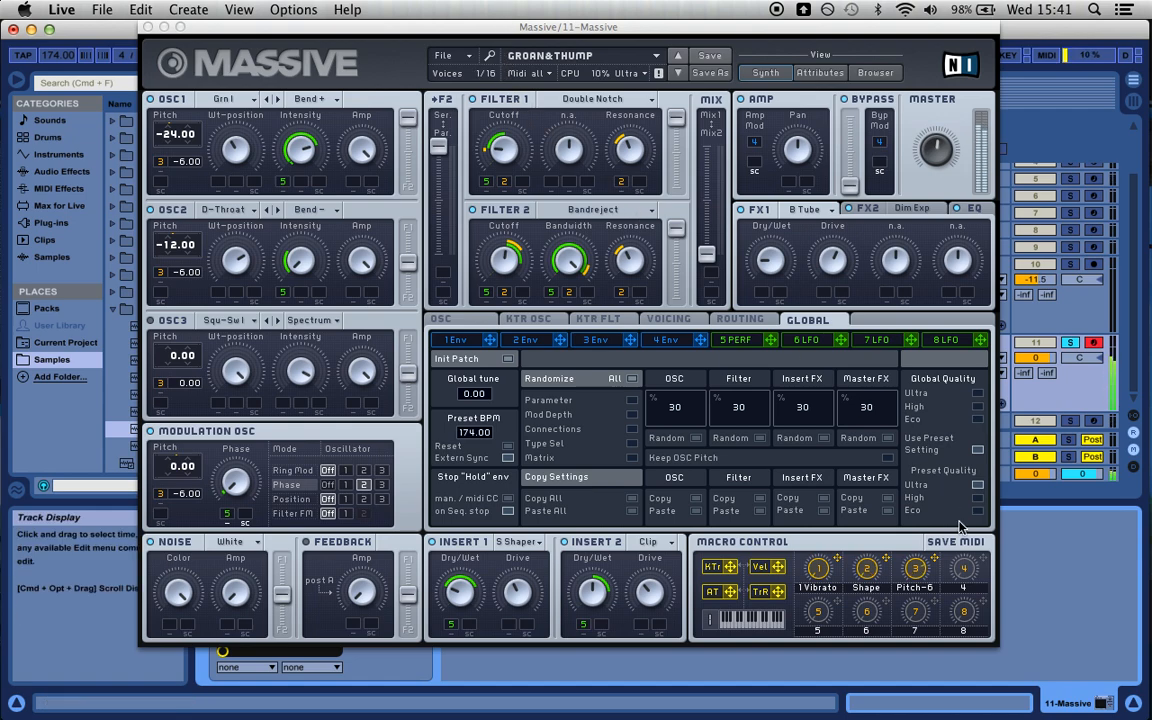
Step: Move the Massive window down to uncover Live's transport controls and return it to its place
{"action": "left_click", "coordinate": [904, 569]}
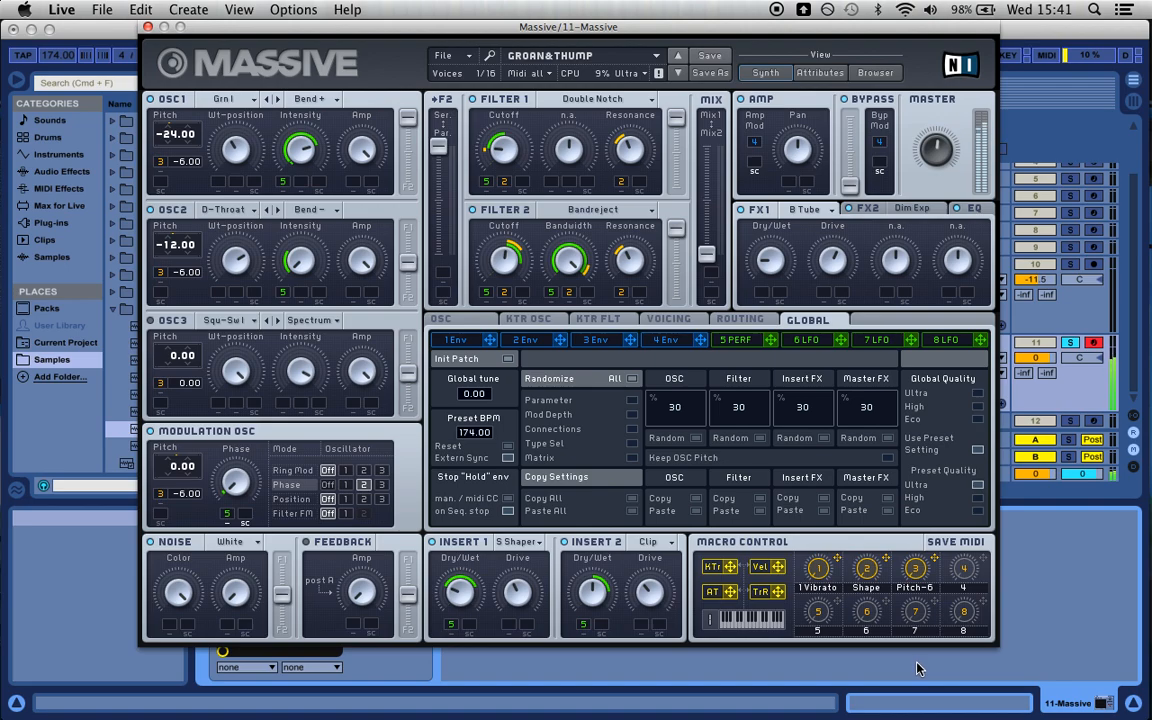
{"action": "left_click_drag", "start_coordinate": [728, 26], "coordinate": [724, 82]}
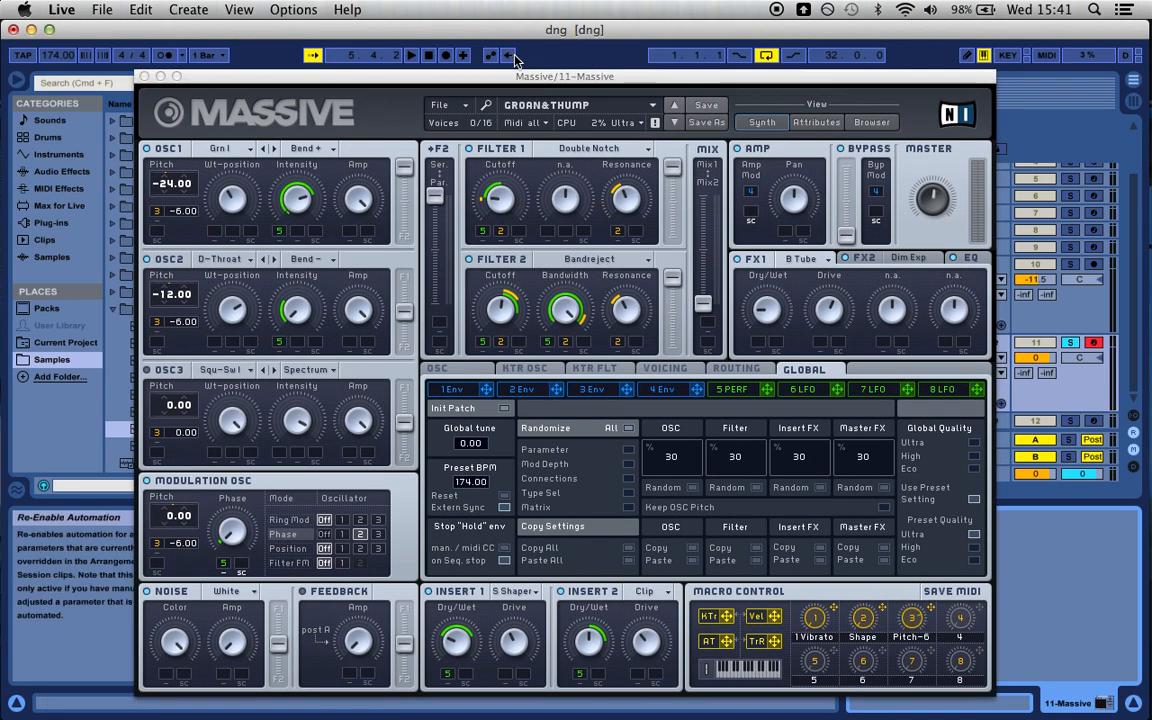
{"action": "left_click_drag", "start_coordinate": [470, 78], "coordinate": [436, 33]}
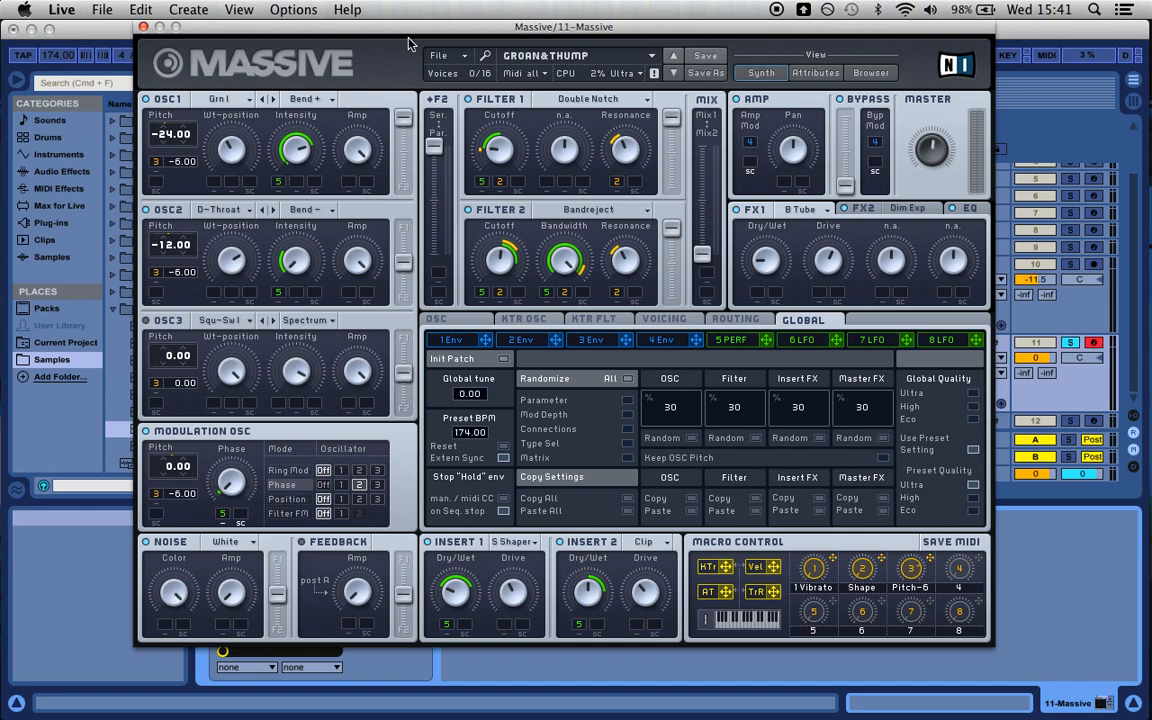
Step: Review oscillator 1's wavetable, pitch and intensity, and oscillator 2's wavetable list, keeping Deep Throat selected
{"action": "left_click", "coordinate": [222, 99]}
{"action": "left_click", "coordinate": [379, 143]}
{"action": "left_click_drag", "start_coordinate": [172, 137], "coordinate": [194, 197]}
{"action": "left_click_drag", "start_coordinate": [311, 160], "coordinate": [308, 146]}
{"action": "left_click", "coordinate": [247, 211]}
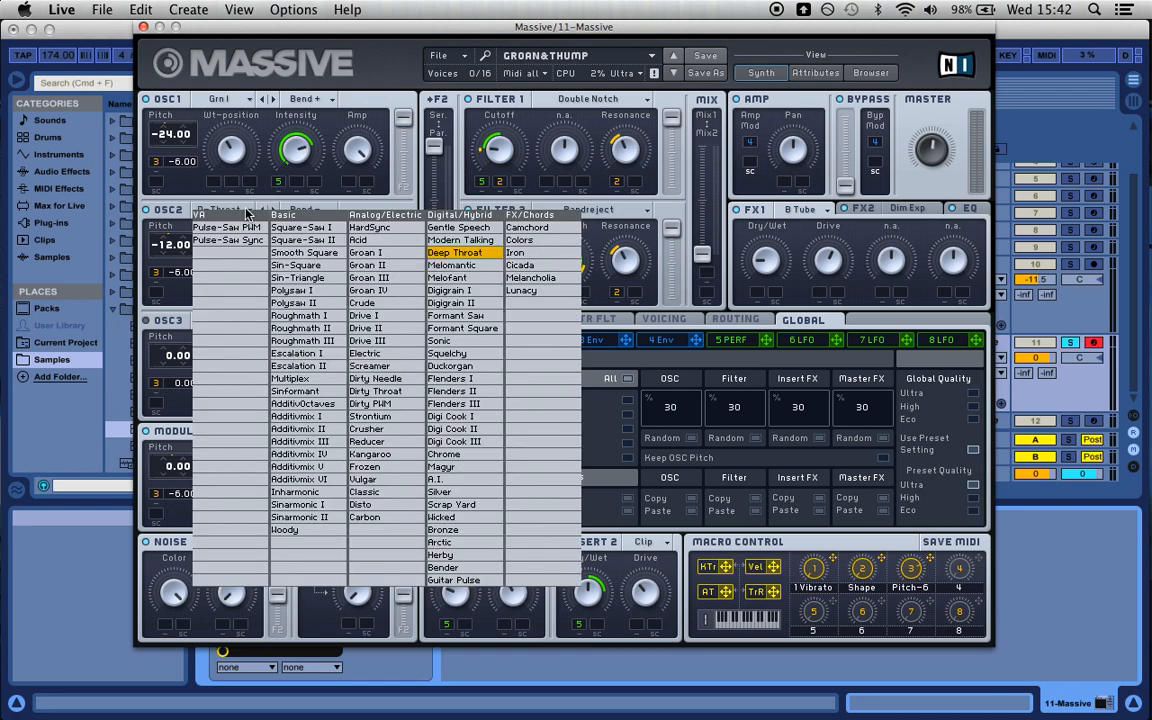
{"action": "left_click", "coordinate": [445, 254]}
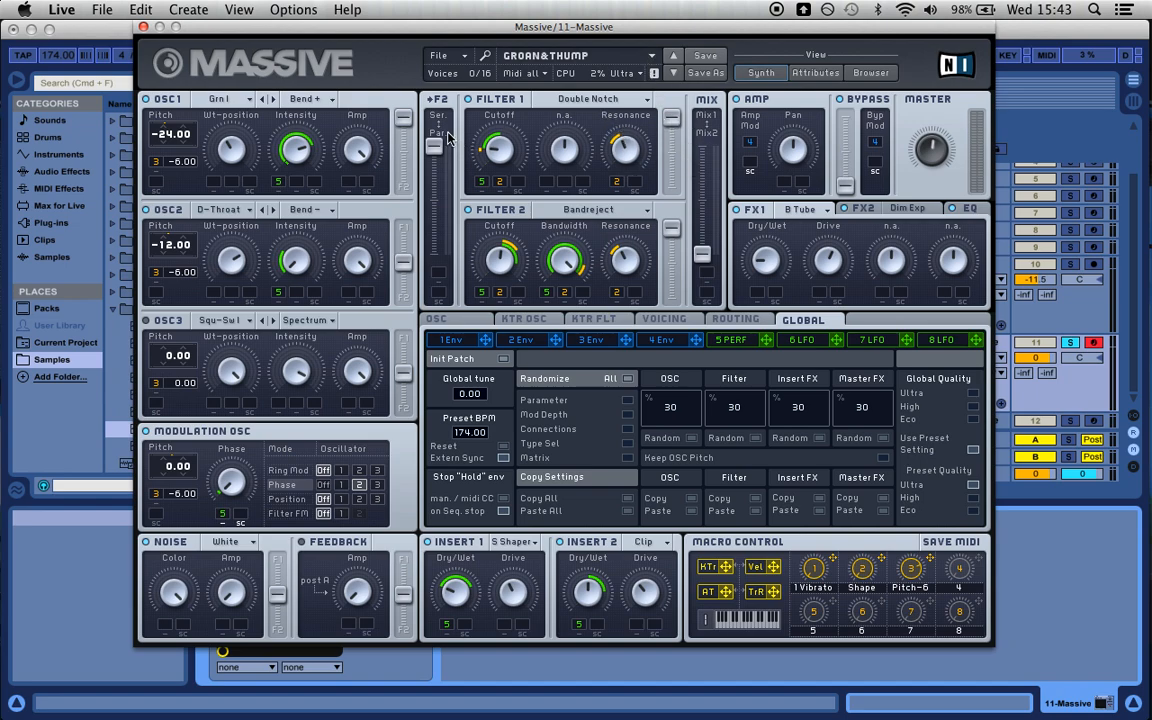
Step: Examine the filter routing and mix faders, Insert 2's effect type, and the FX2 and EQ settings
{"action": "left_click_drag", "start_coordinate": [434, 145], "coordinate": [434, 102]}
{"action": "left_click_drag", "start_coordinate": [702, 210], "coordinate": [702, 254]}
{"action": "left_click", "coordinate": [650, 545]}
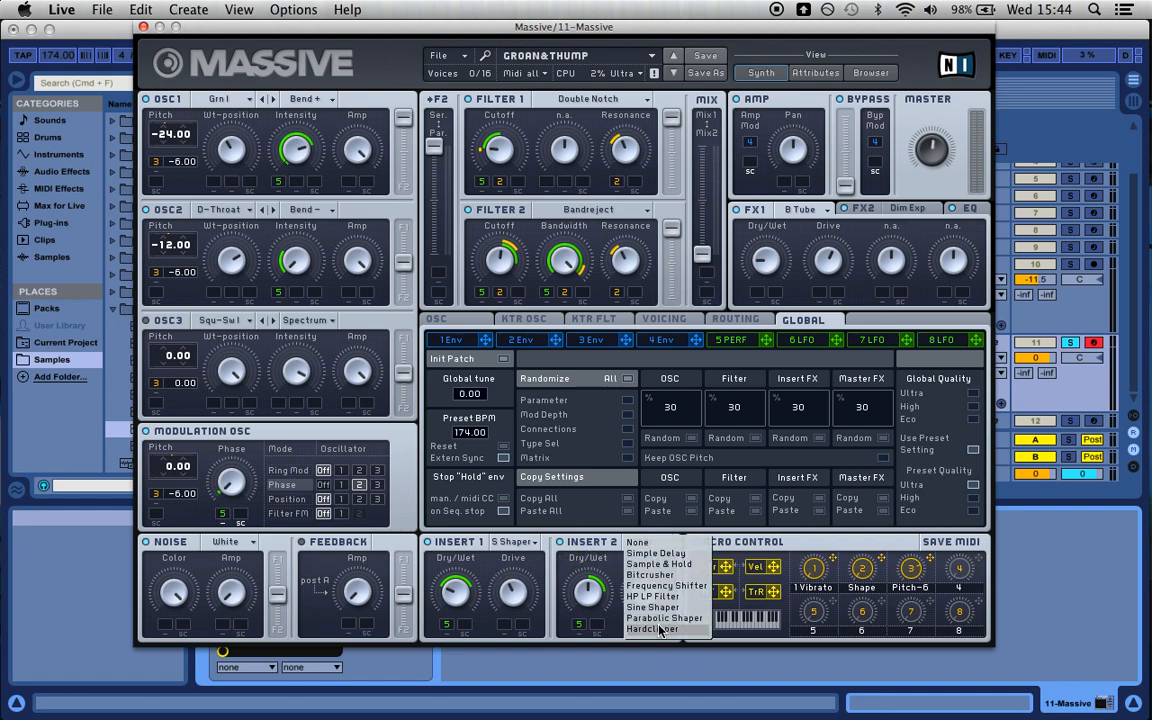
{"action": "left_click", "coordinate": [597, 568]}
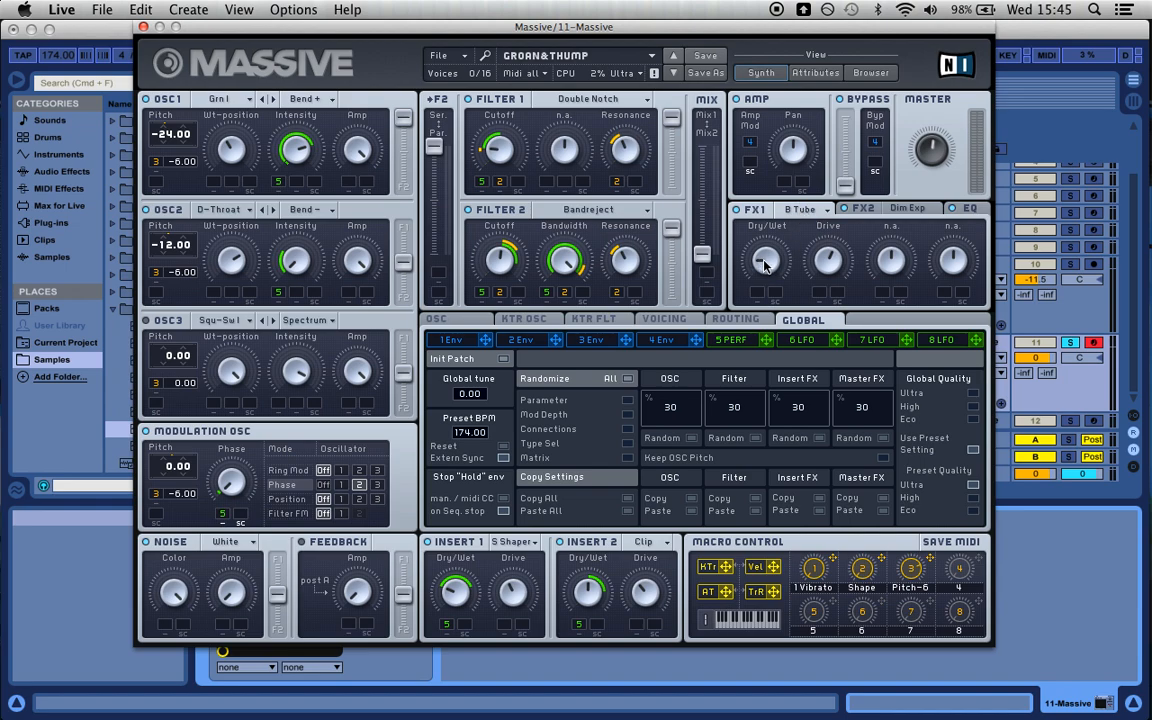
{"action": "left_click", "coordinate": [905, 210]}
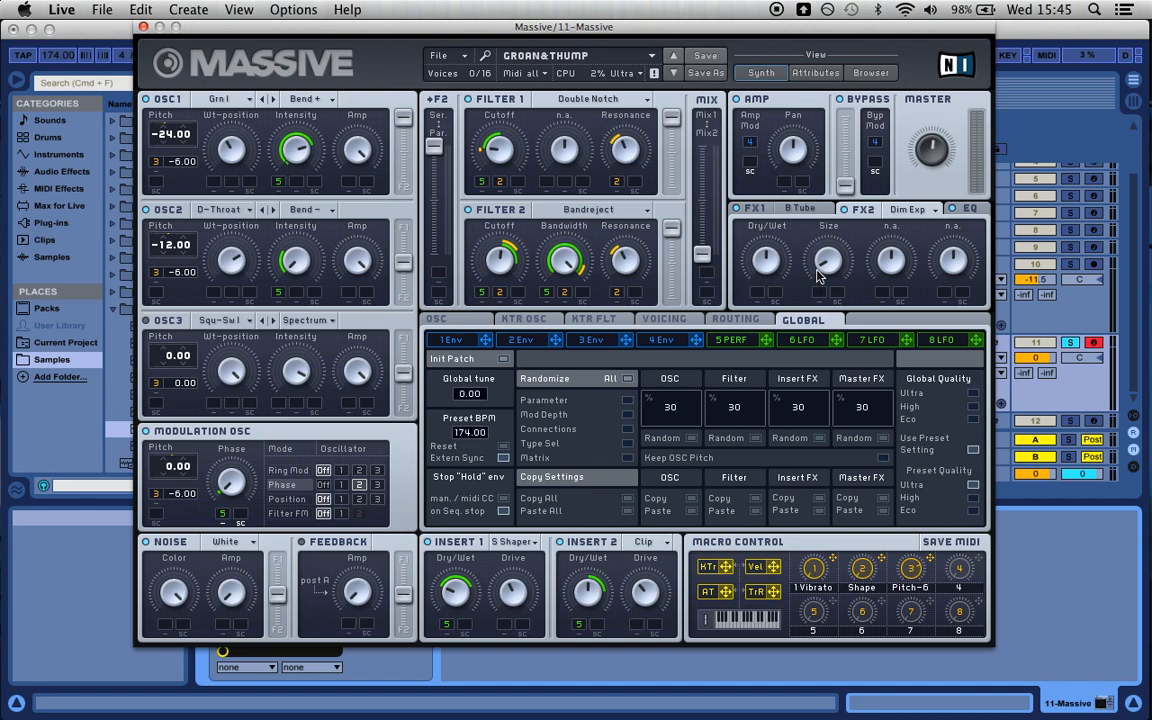
{"action": "left_click", "coordinate": [970, 210]}
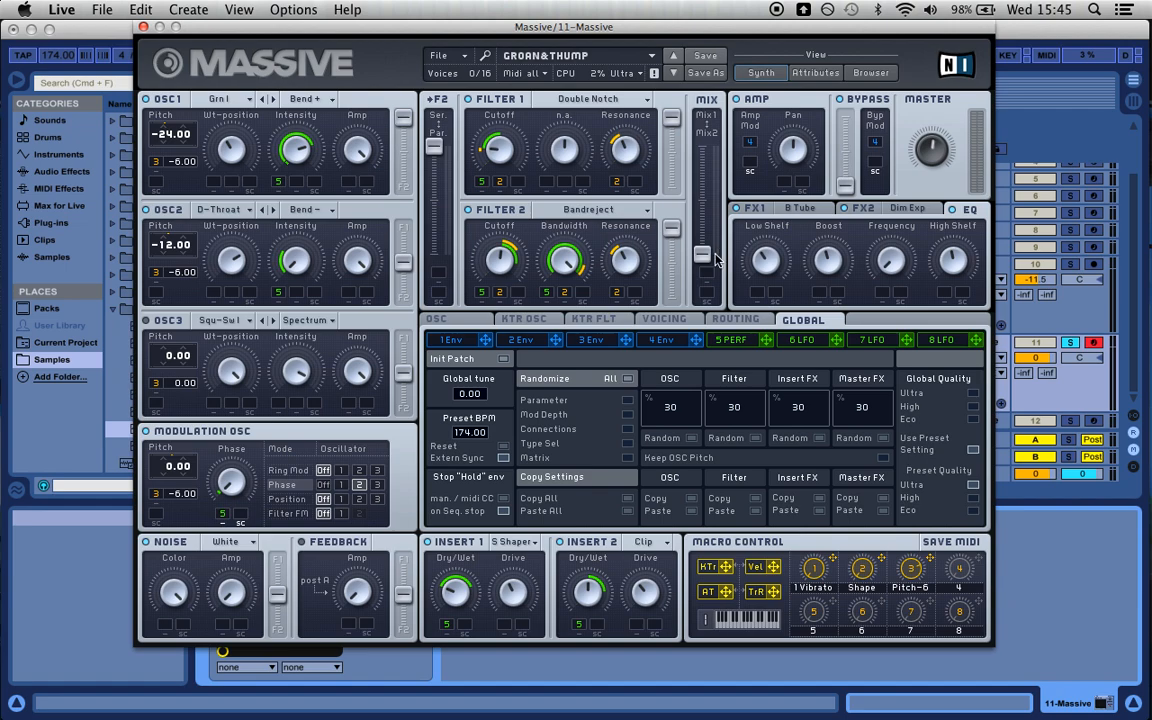
Step: Display modulator 5 PERF and examine its performer step curves and curve loading option
{"action": "left_click", "coordinate": [730, 344]}
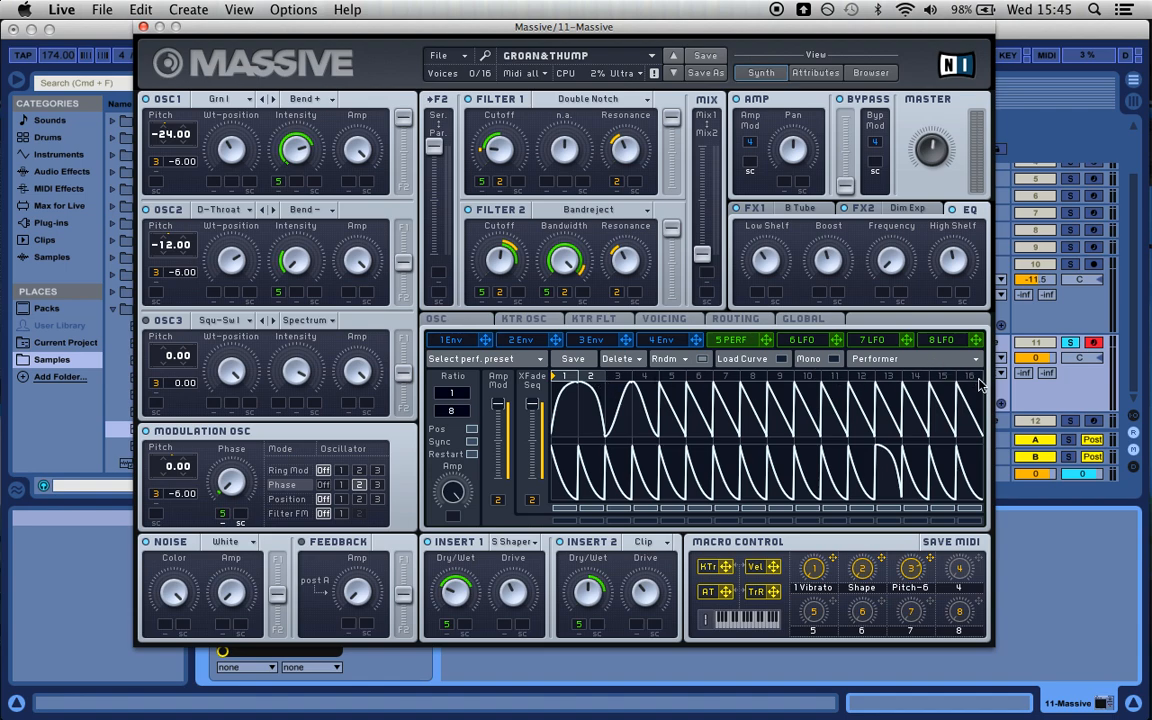
{"action": "left_click_drag", "start_coordinate": [976, 384], "coordinate": [595, 376]}
{"action": "left_click", "coordinate": [741, 358]}
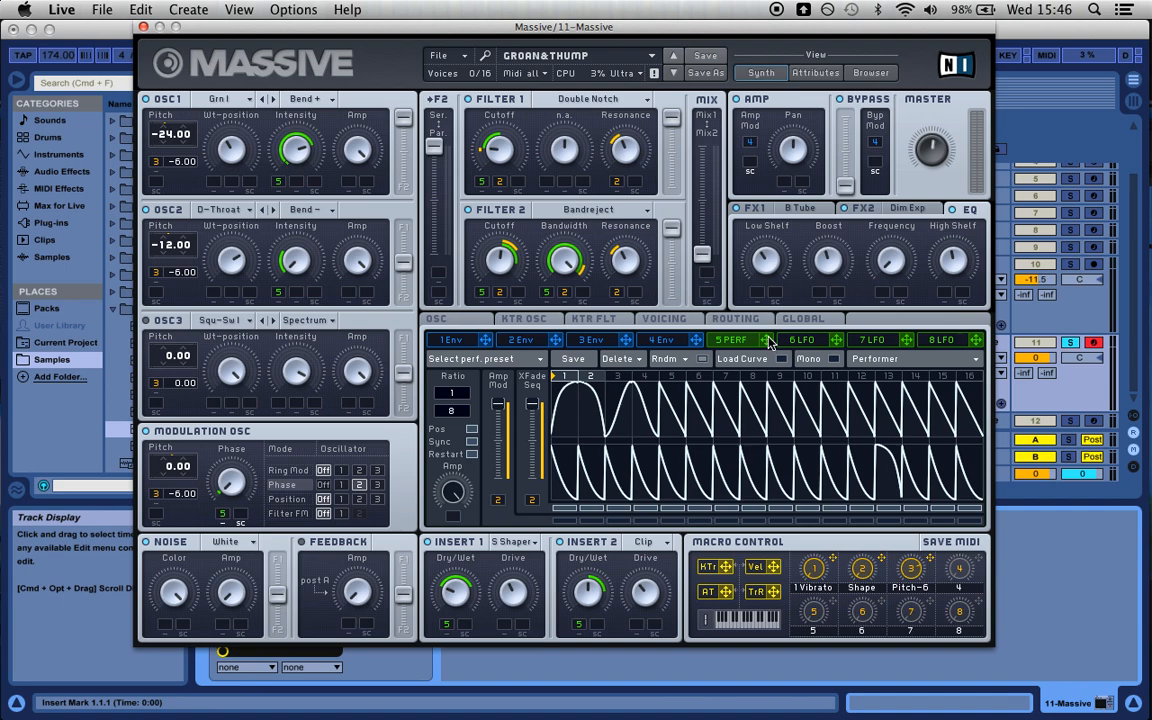
Step: Assign the 5 PERF modulator to the modulation slots of the EQ knobs
{"action": "left_click_drag", "start_coordinate": [768, 342], "coordinate": [772, 295]}
{"action": "left_click", "coordinate": [822, 295]}
{"action": "left_click", "coordinate": [835, 295]}
Step: Turn off the 5 PERF modulation slots on the EQ's Frequency, Boost and Low Shelf knobs
{"action": "right_click", "coordinate": [881, 296]}
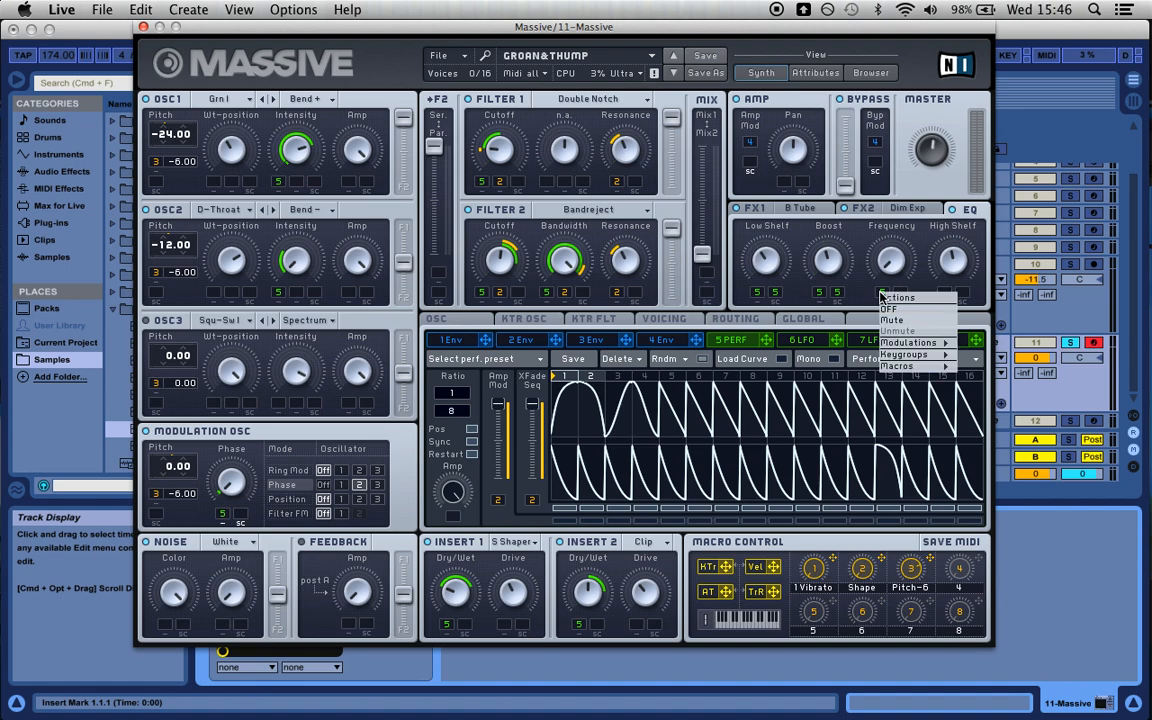
{"action": "left_click", "coordinate": [894, 310]}
{"action": "right_click", "coordinate": [842, 296]}
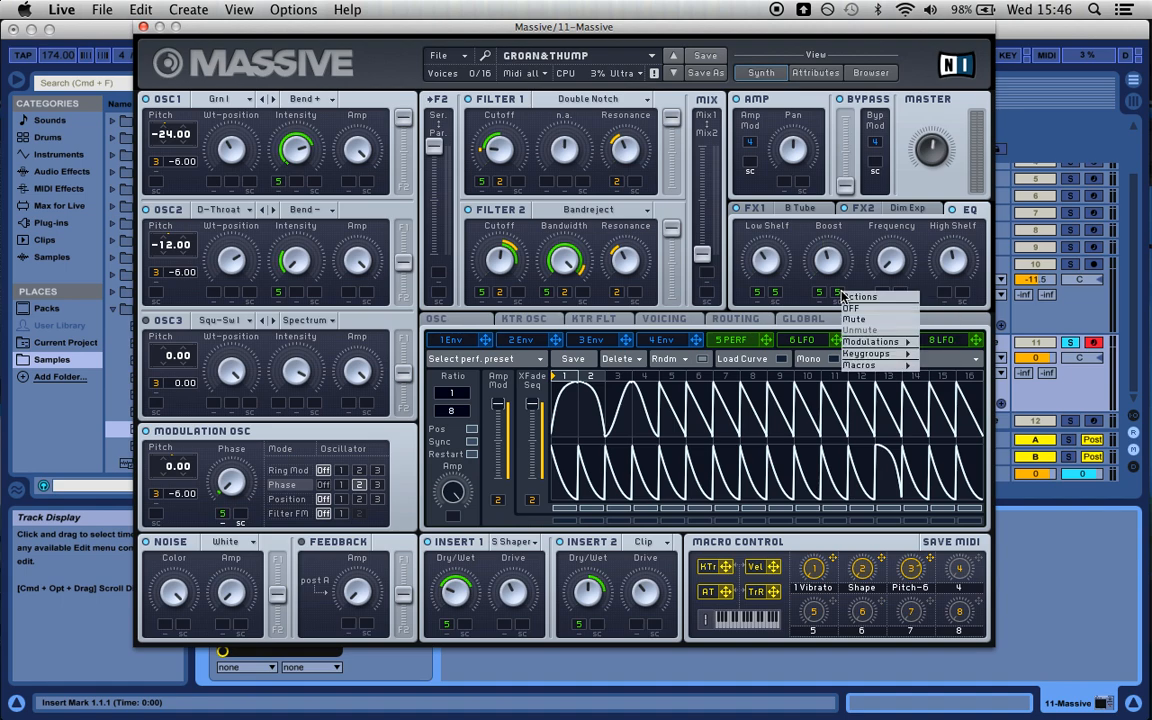
{"action": "left_click", "coordinate": [851, 307]}
{"action": "right_click", "coordinate": [821, 293]}
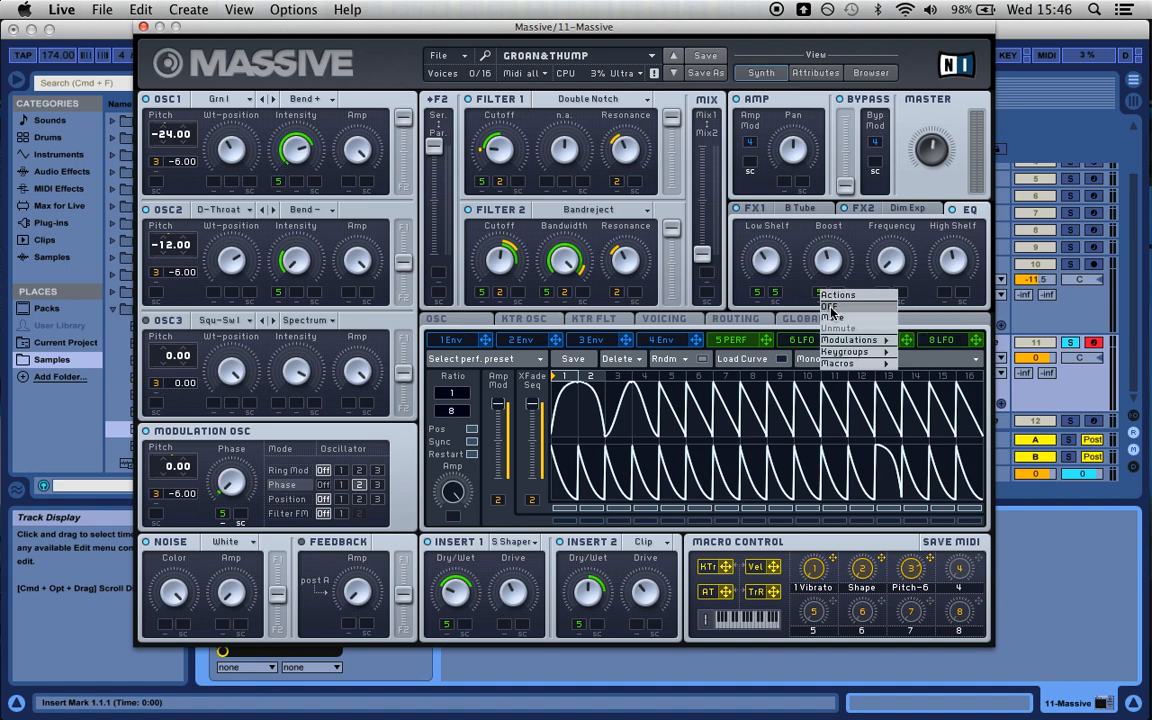
{"action": "left_click", "coordinate": [831, 308]}
{"action": "right_click", "coordinate": [776, 294]}
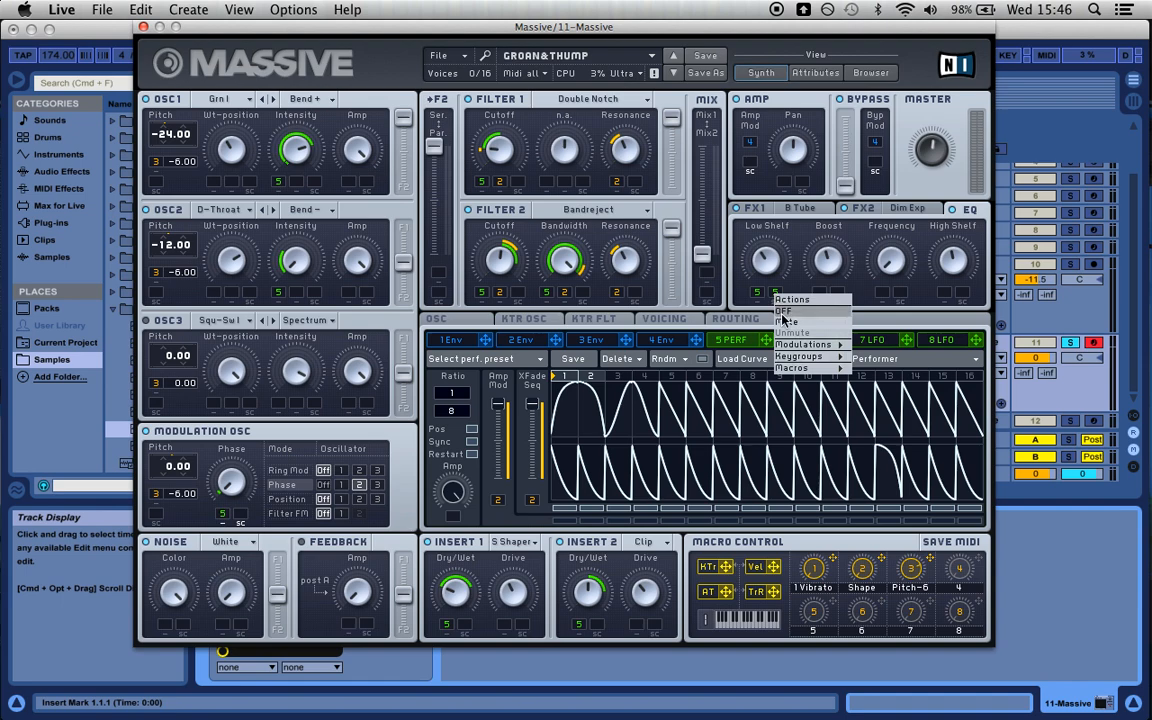
{"action": "left_click", "coordinate": [785, 311]}
{"action": "right_click", "coordinate": [757, 293]}
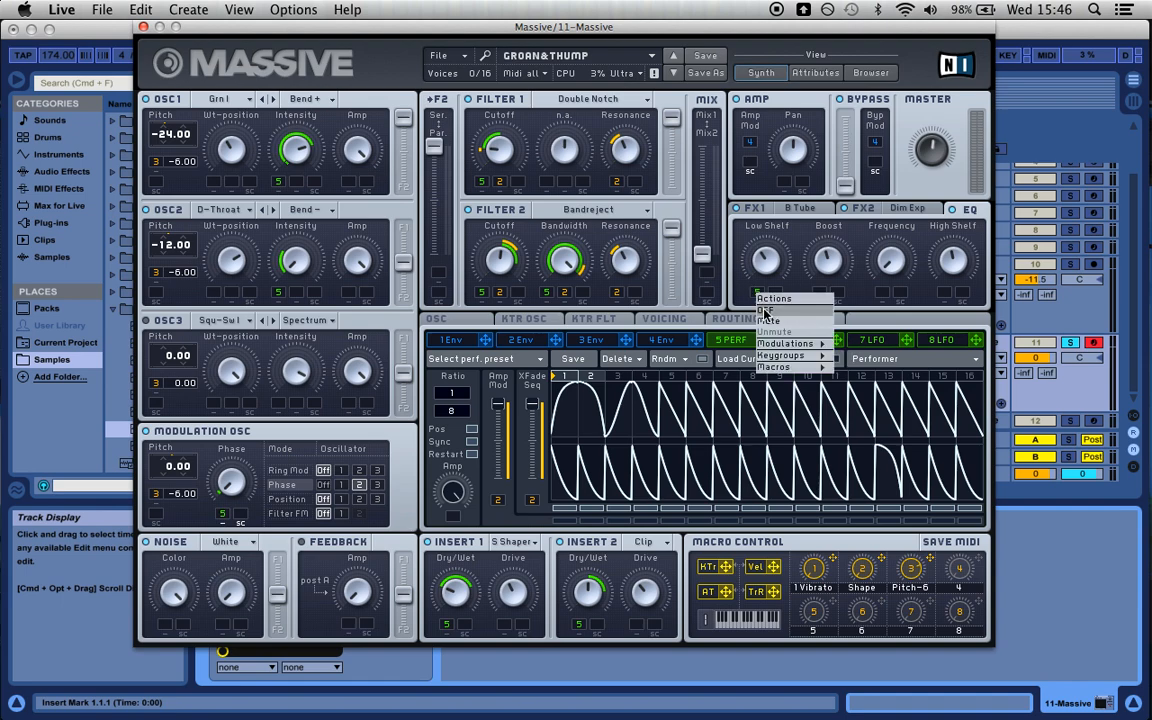
{"action": "left_click", "coordinate": [764, 310]}
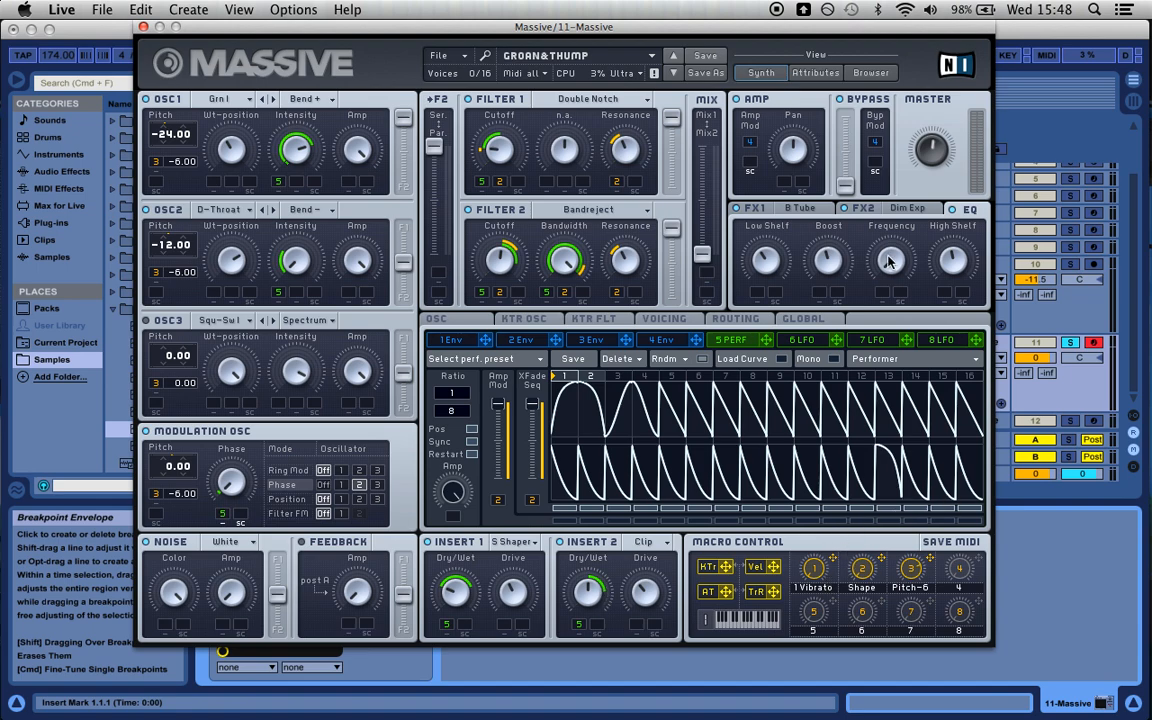
Step: Review the voicing options, the oscillator pitchbend and Restart via Gate settings, and the 5 PERF curves
{"action": "left_click", "coordinate": [670, 321]}
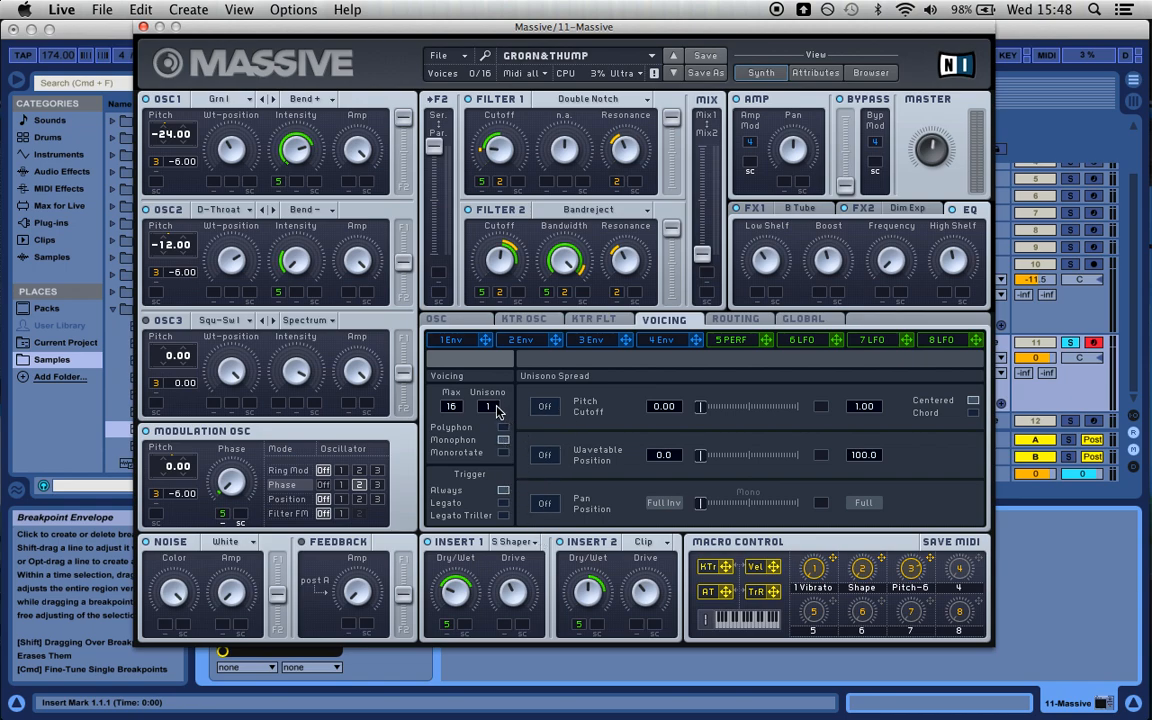
{"action": "left_click", "coordinate": [472, 323]}
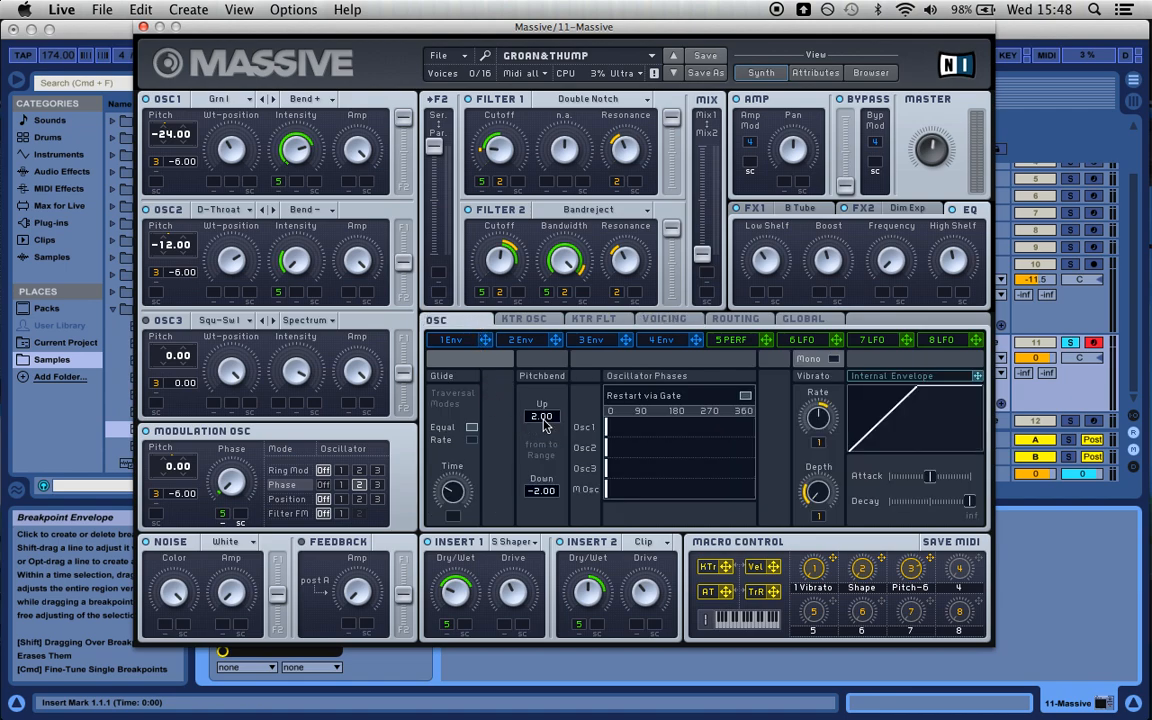
{"action": "left_click", "coordinate": [745, 396]}
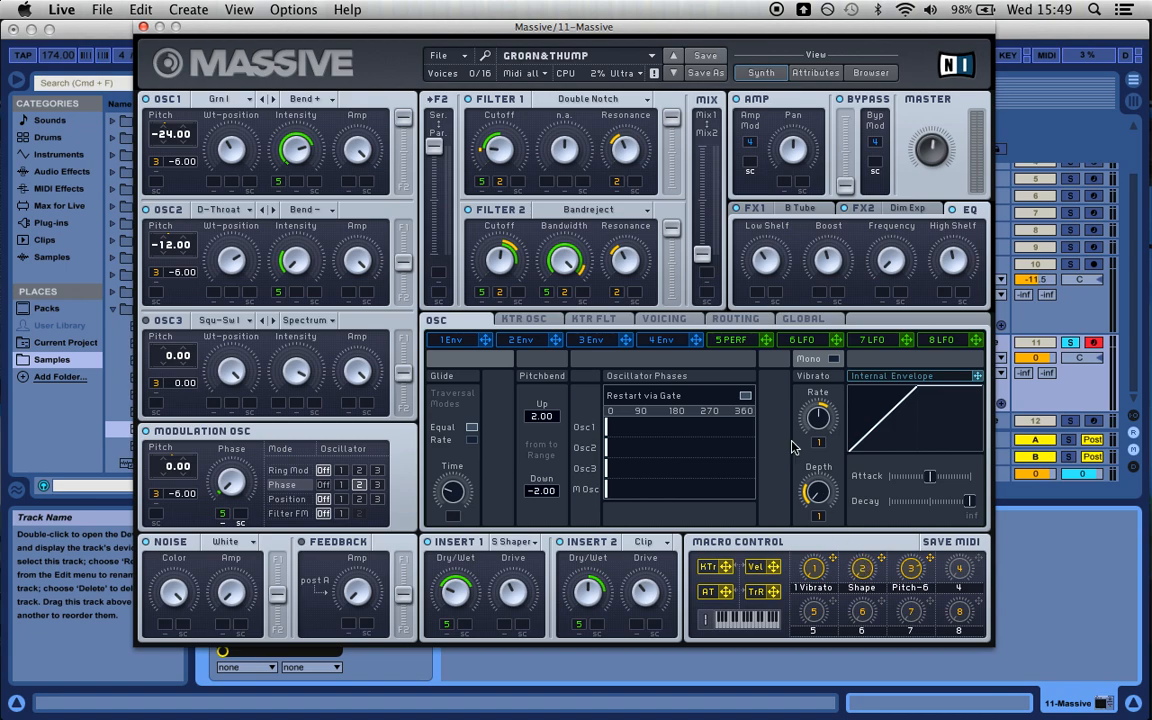
{"action": "left_click", "coordinate": [726, 340]}
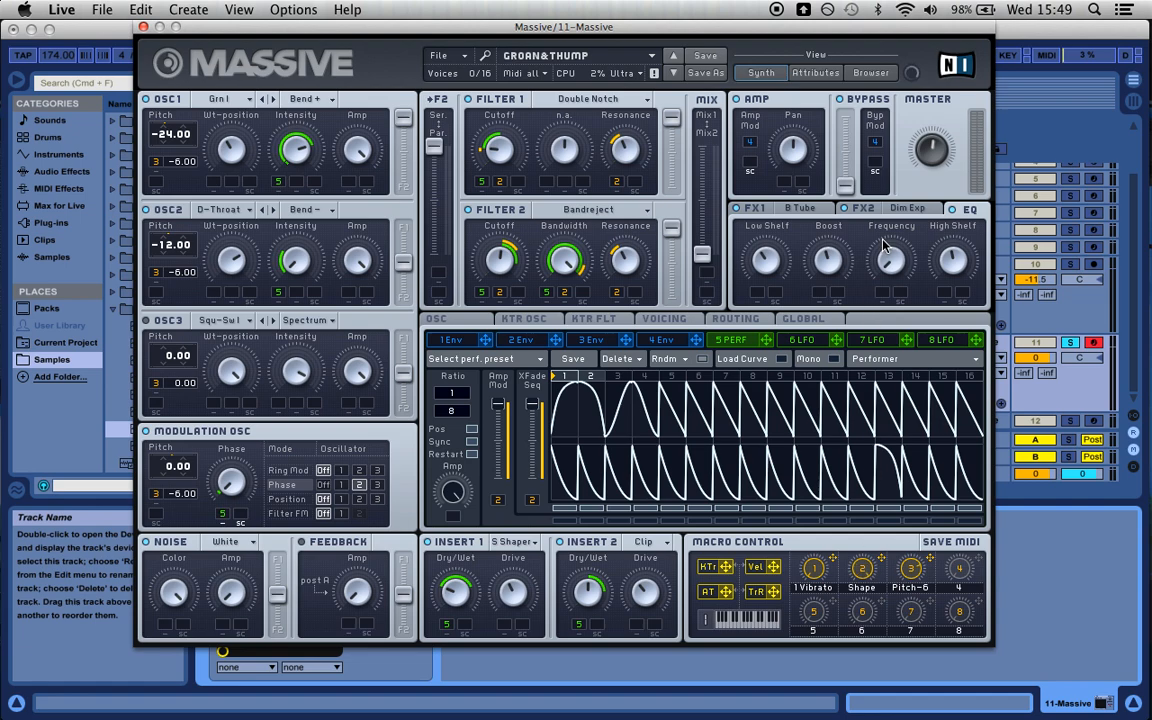
{"action": "key", "text": "a"}
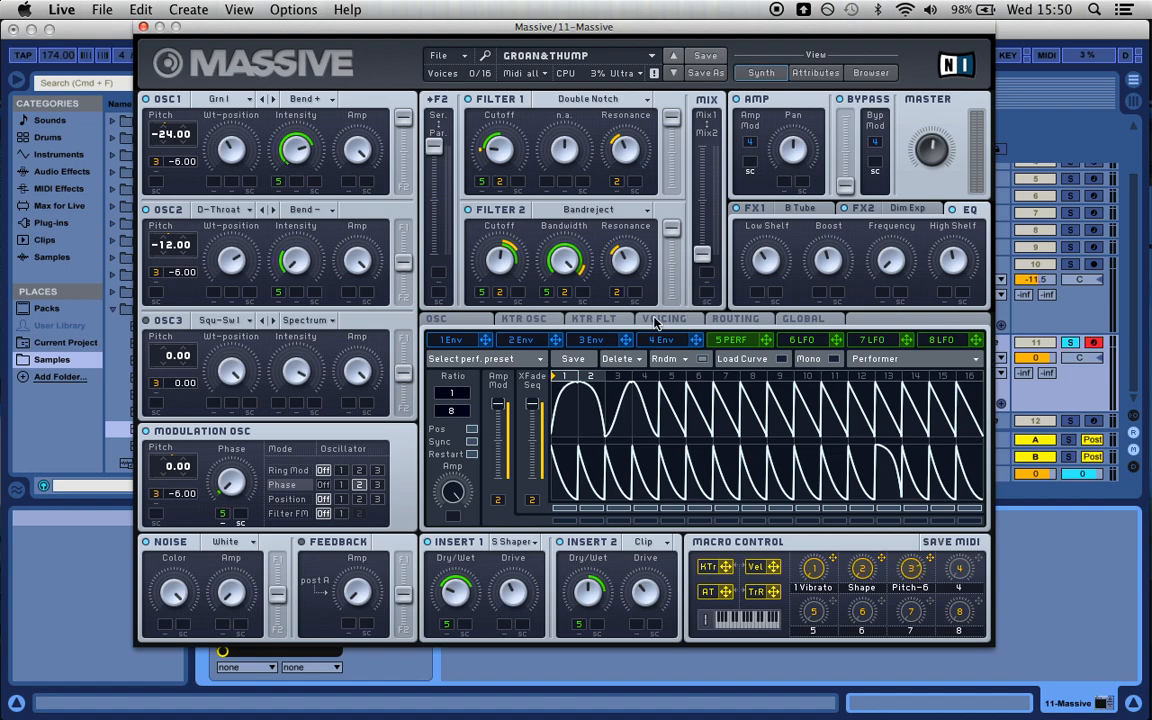
{"action": "left_click", "coordinate": [660, 319]}
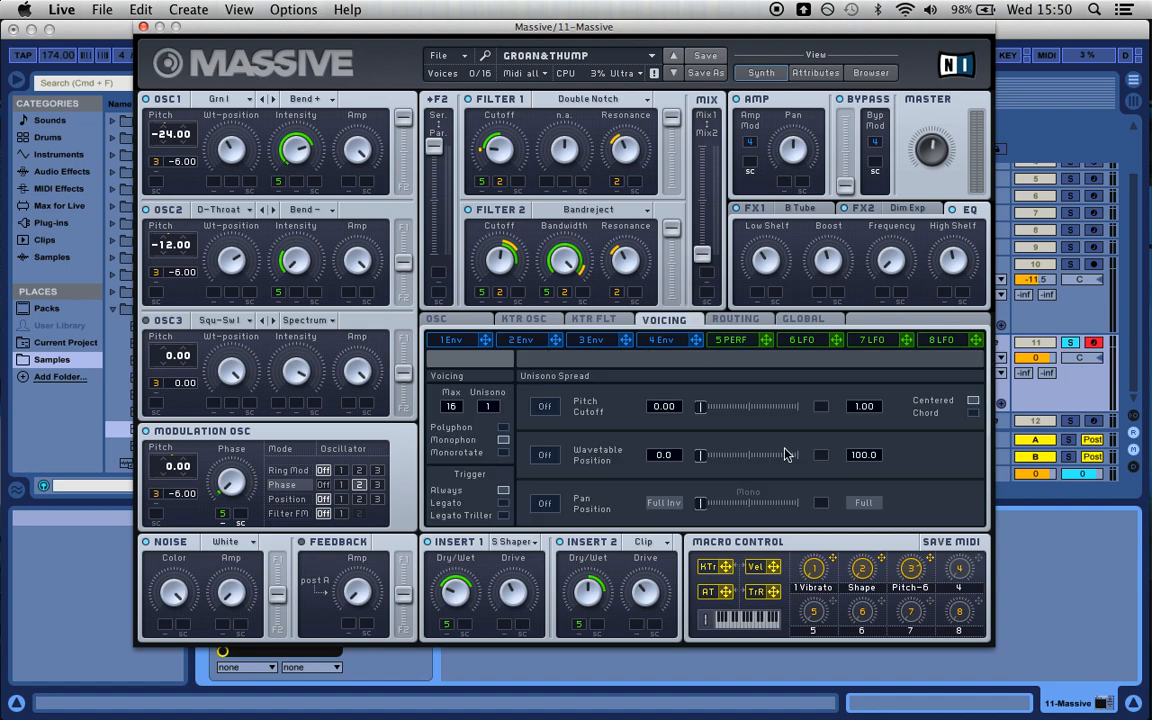
Step: Set the 5 PERF performer's ratio to 1/2 and close the Massive window
{"action": "left_click", "coordinate": [732, 340]}
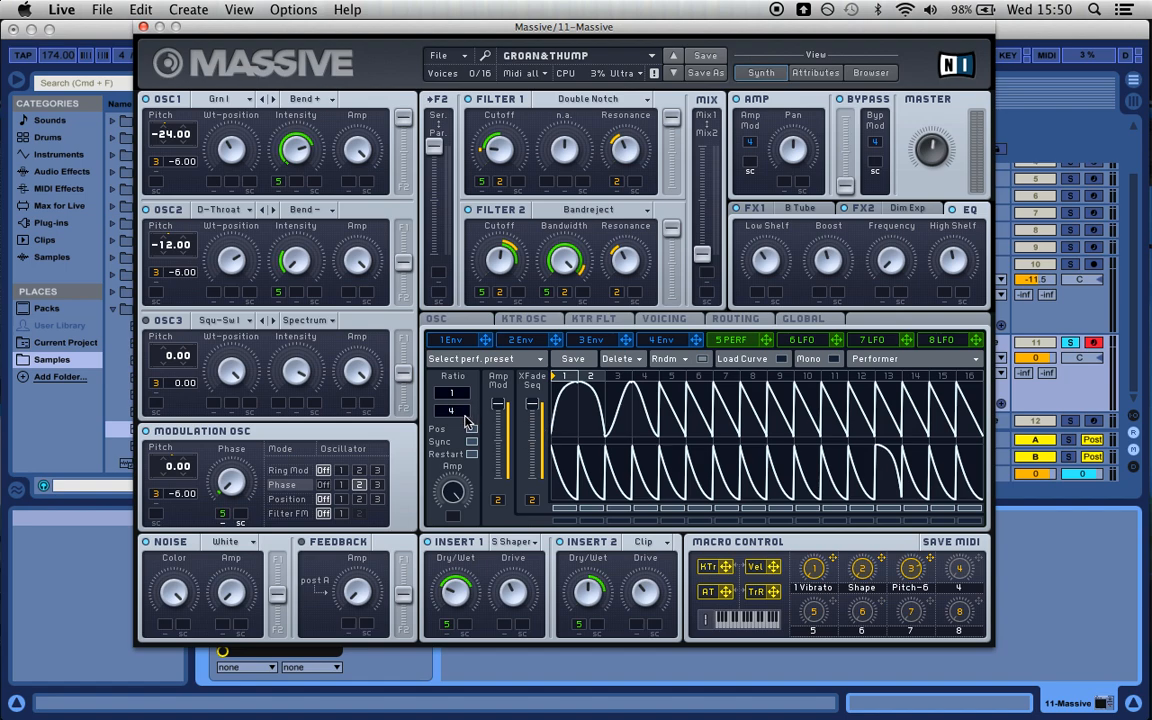
{"action": "left_click_drag", "start_coordinate": [465, 416], "coordinate": [465, 421]}
{"action": "left_click", "coordinate": [145, 30]}
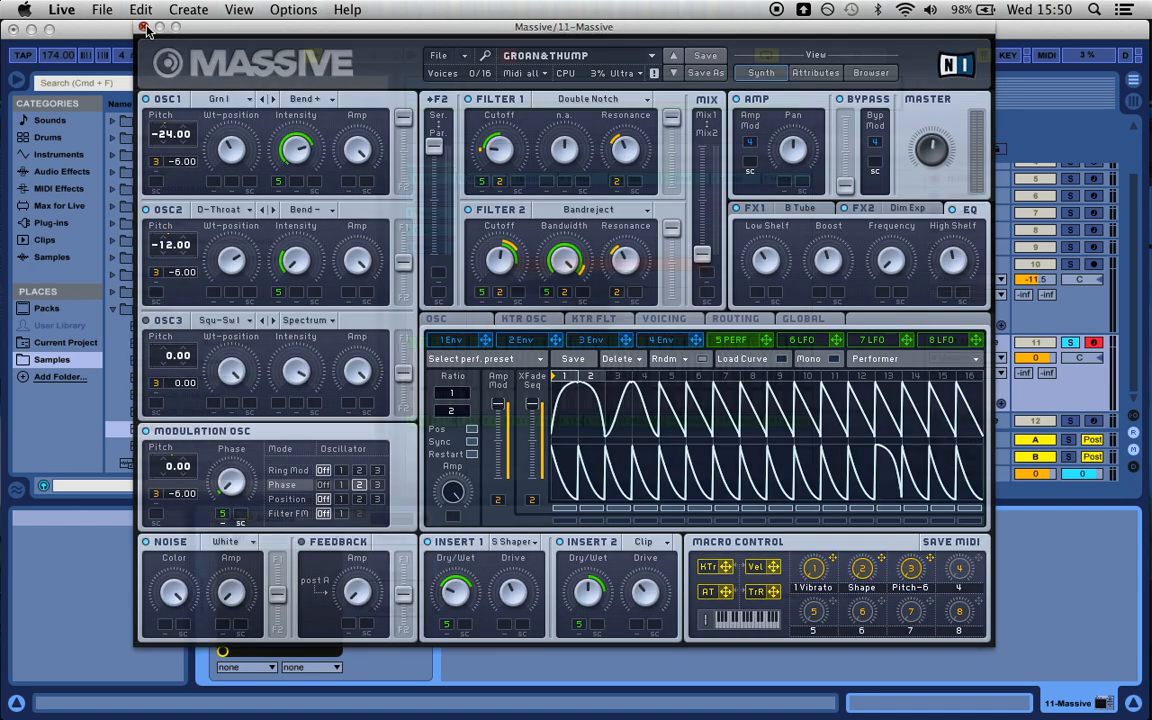
{"action": "mouse_move", "coordinate": [8, 512]}
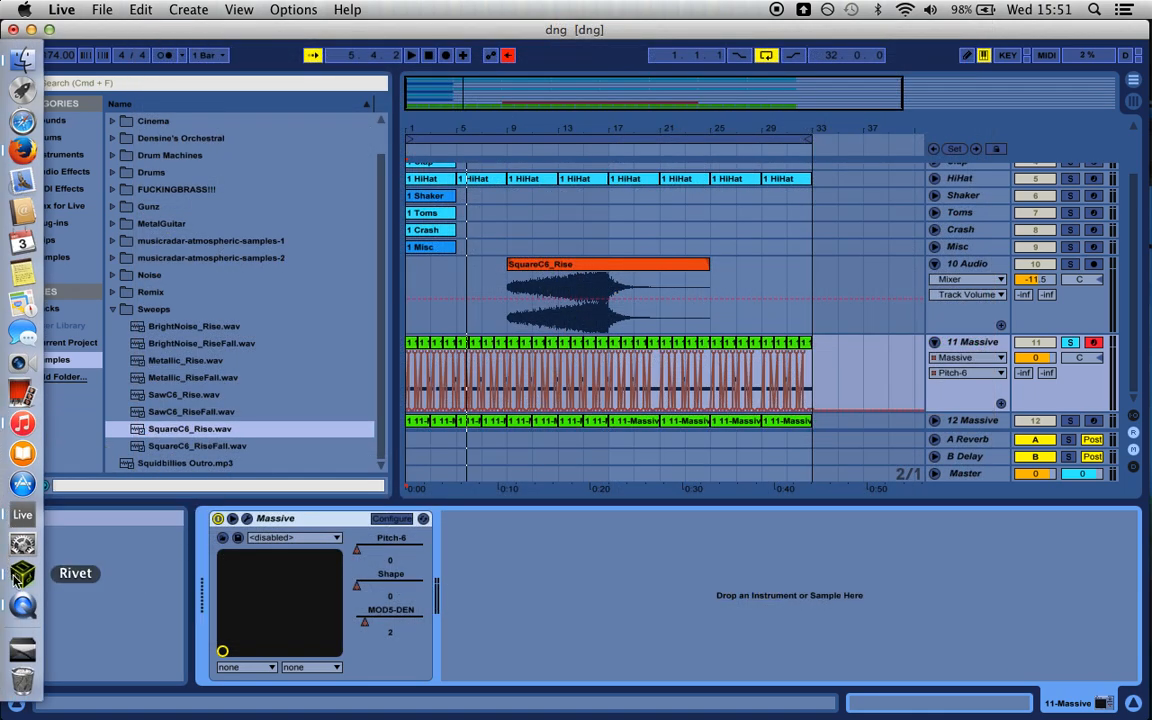